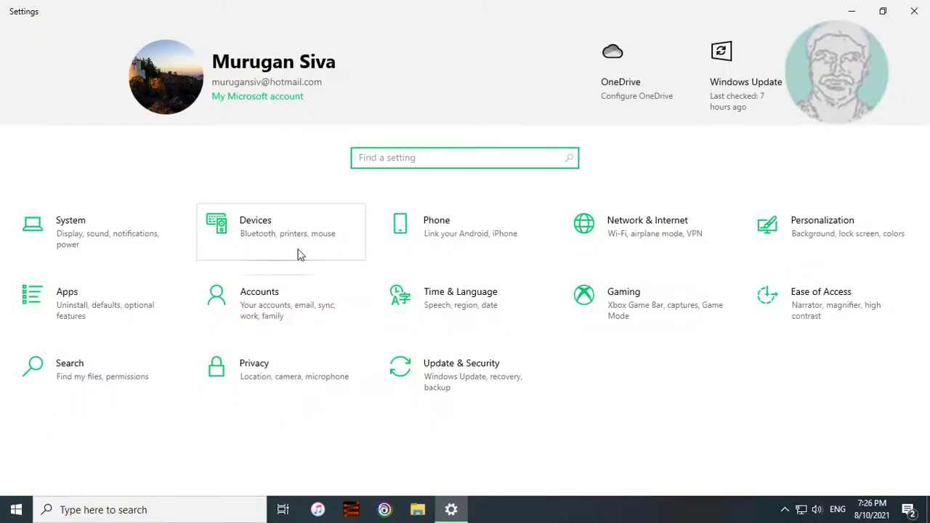
# Step: Open the Accounts section from the Settings home page
pyautogui.click(282, 330)
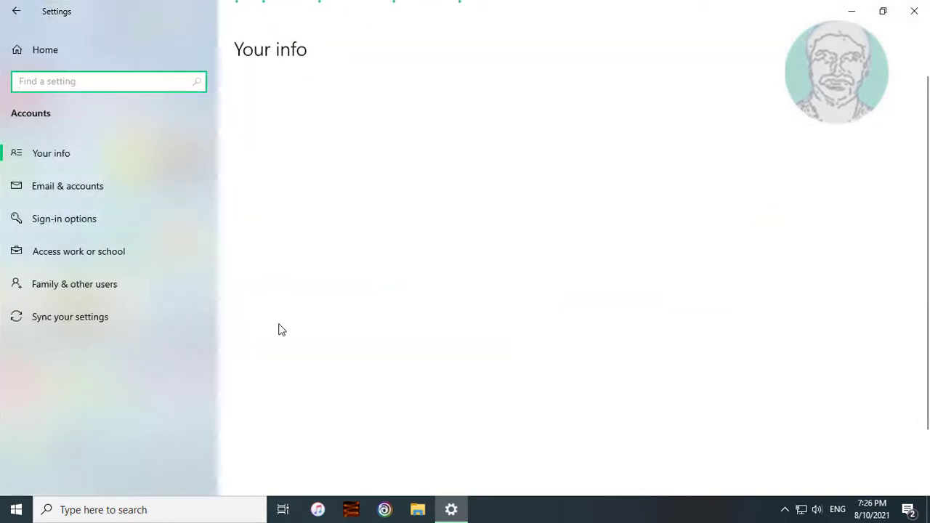
# Step: Under Family & other users, start adding a local user without a Microsoft account
pyautogui.click(79, 280)
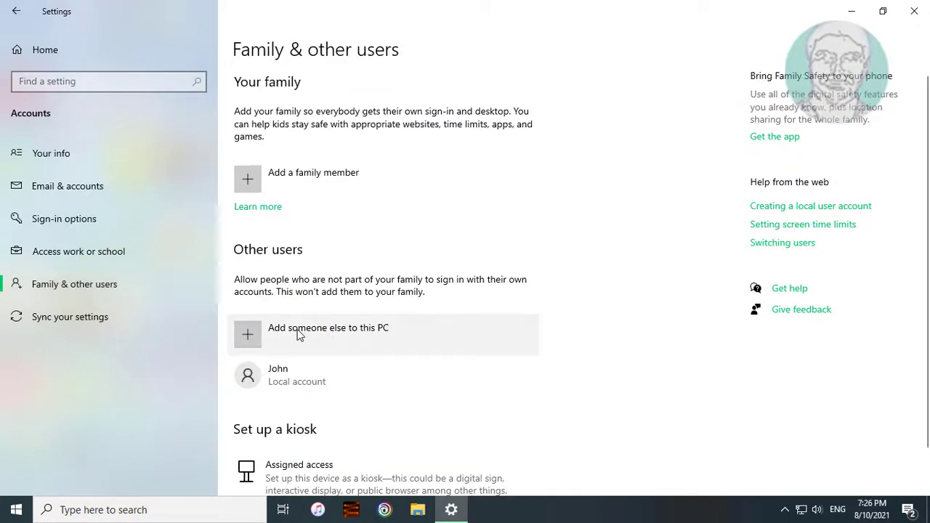
pyautogui.click(325, 335)
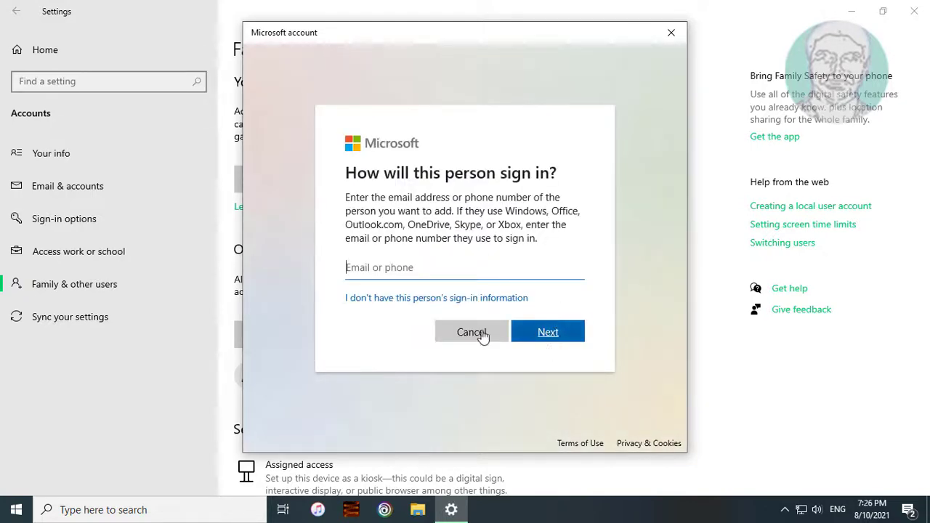
pyautogui.click(425, 302)
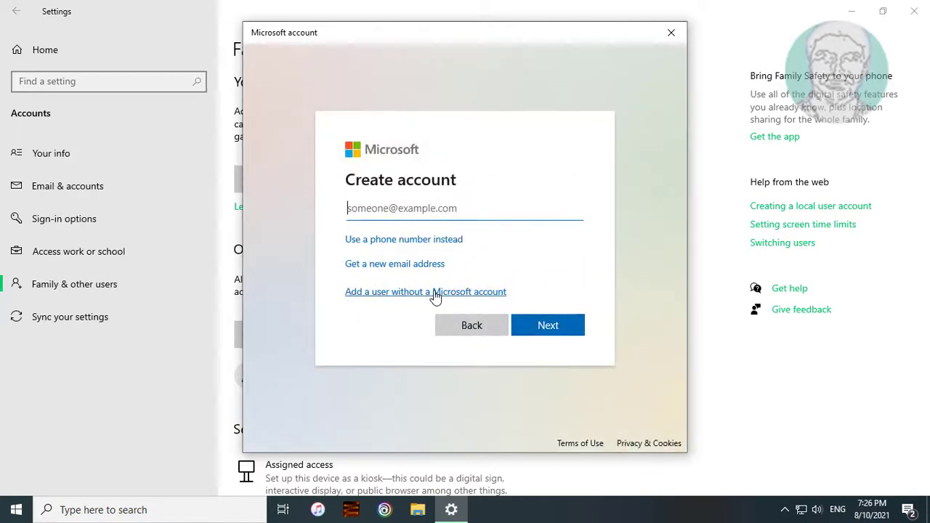
pyautogui.click(434, 292)
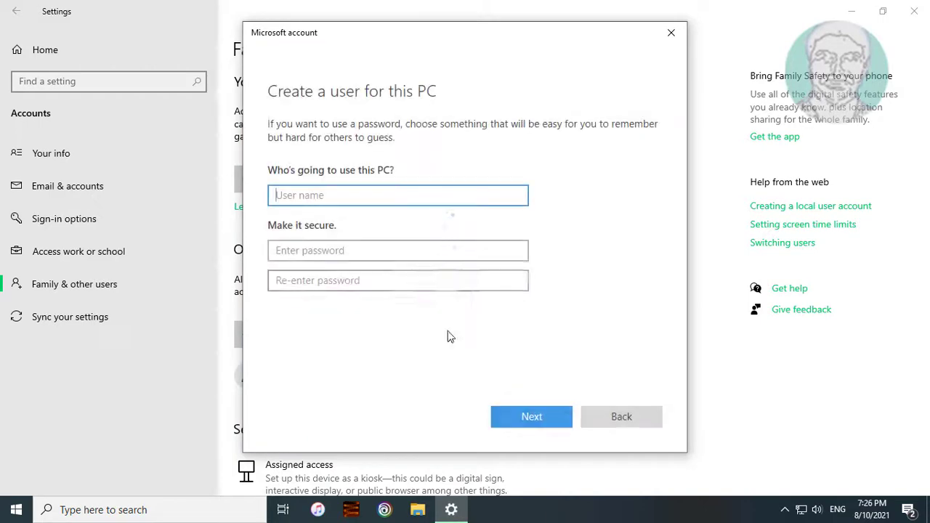
# Step: Enter the user name and password twice, and answer the first pet's name question
pyautogui.write('john')
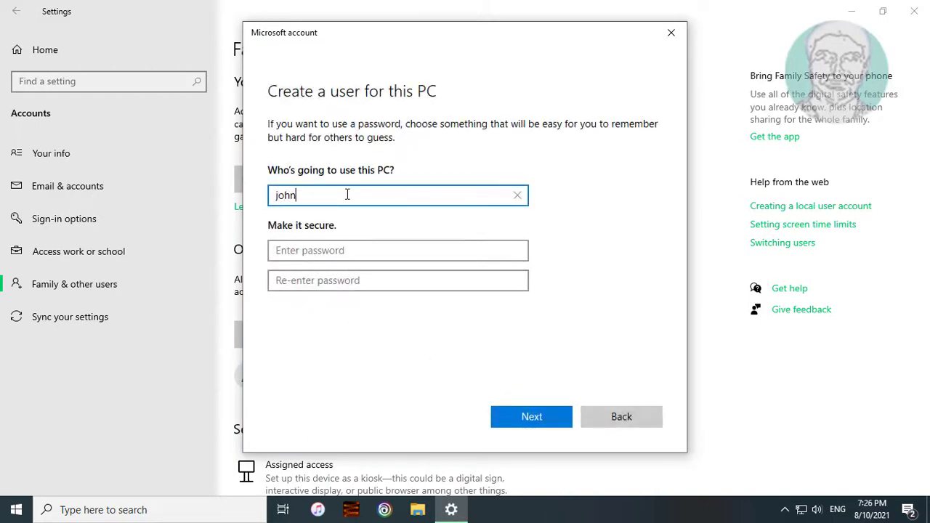
pyautogui.click(347, 255)
pyautogui.write('p')
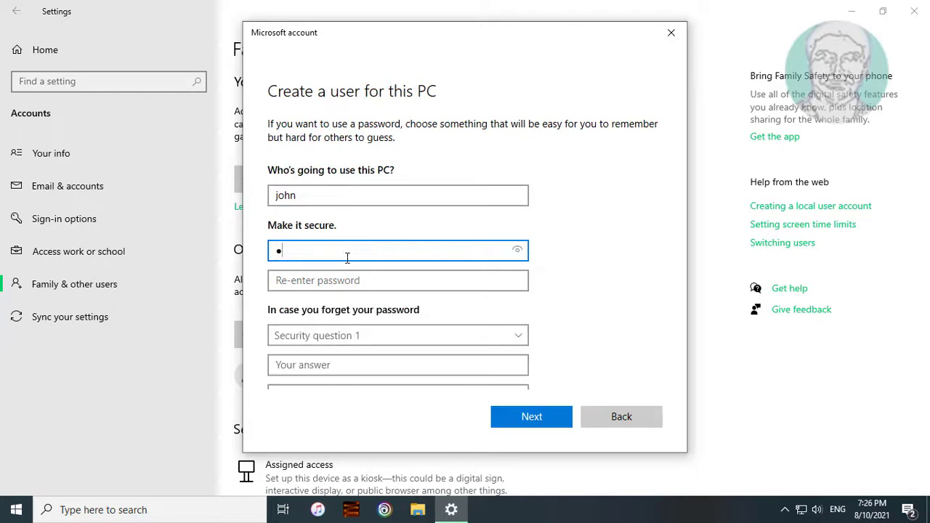
pyautogui.write('assword1')
pyautogui.press('Tab')
pyautogui.write('passwo')
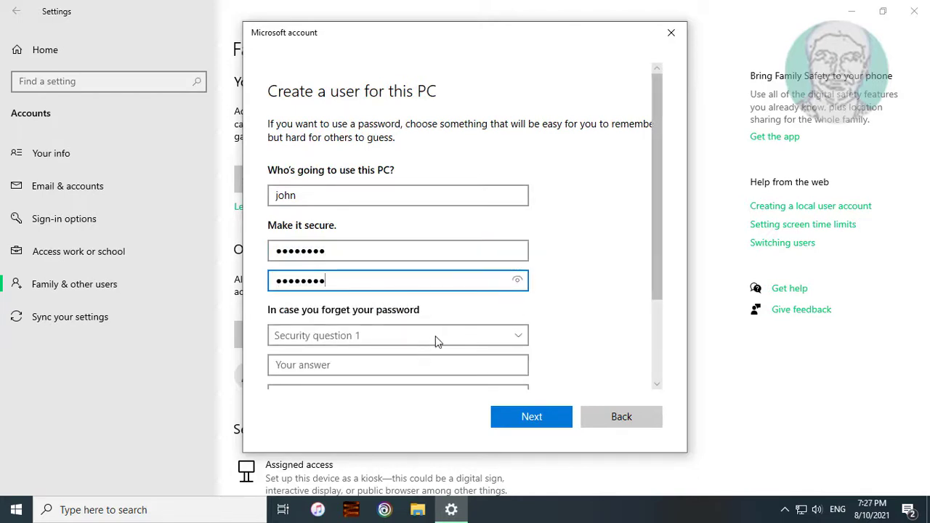
pyautogui.click(520, 337)
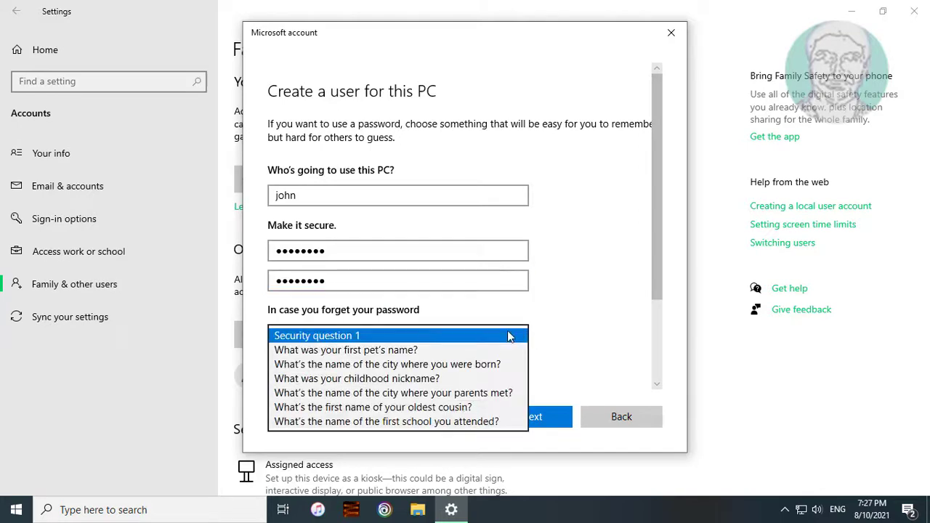
pyautogui.click(405, 348)
pyautogui.click(349, 359)
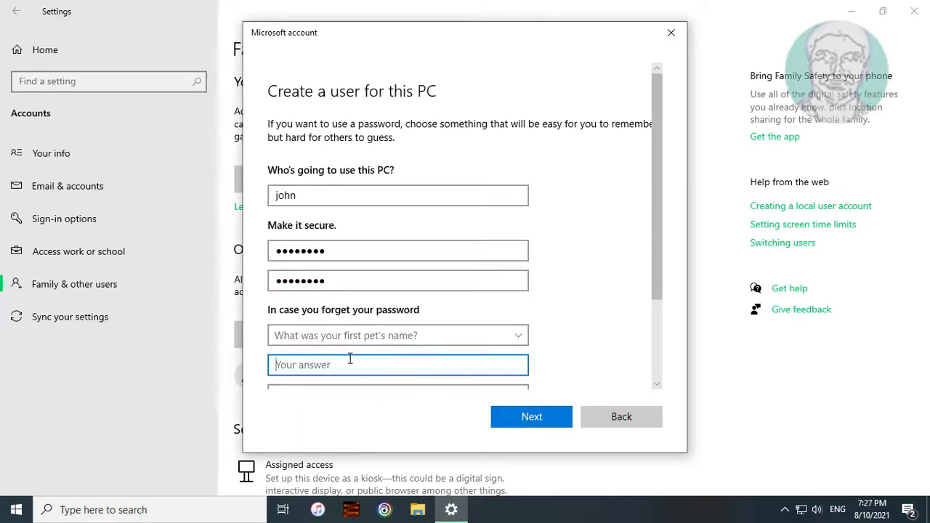
pyautogui.write('cow')
# Step: Answer the childhood nickname and parents' meeting city questions, then submit the account
pyautogui.scroll(-3, 573, 326)
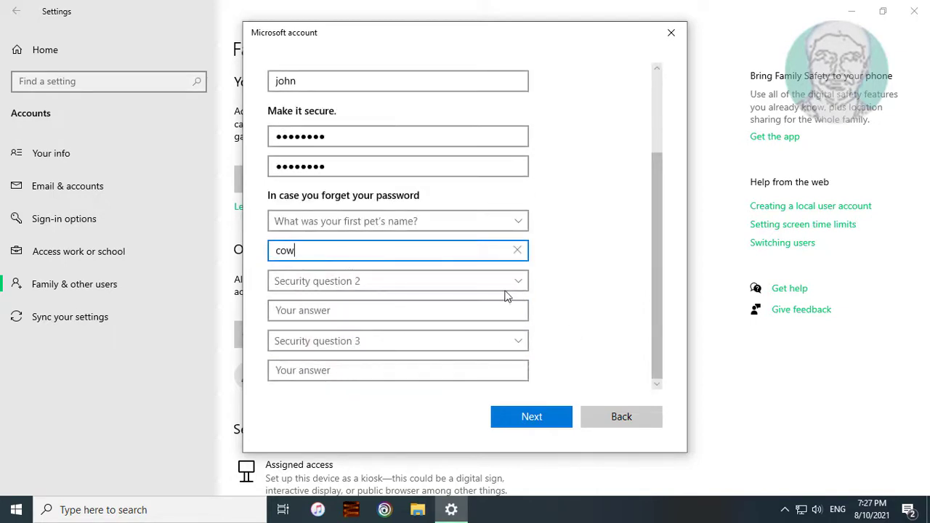
pyautogui.click(517, 285)
pyautogui.click(401, 324)
pyautogui.click(333, 309)
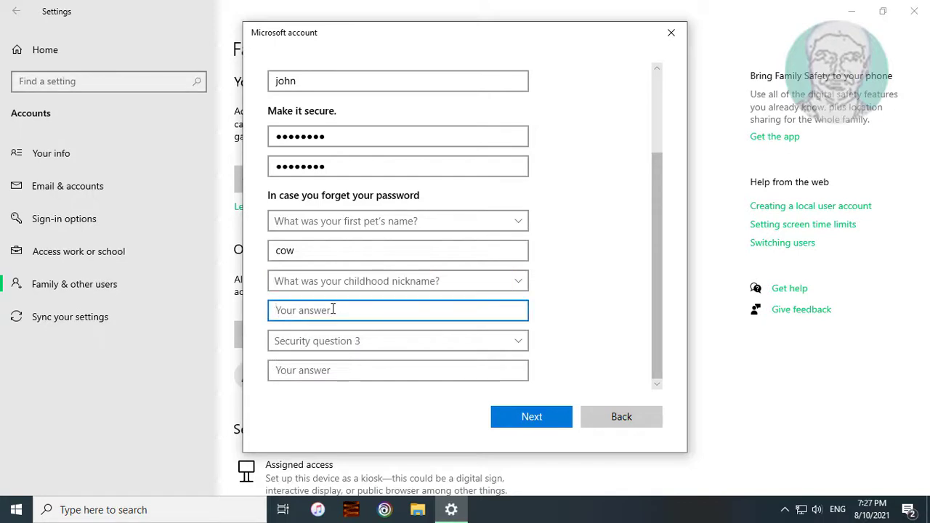
pyautogui.write('muru')
pyautogui.click(455, 340)
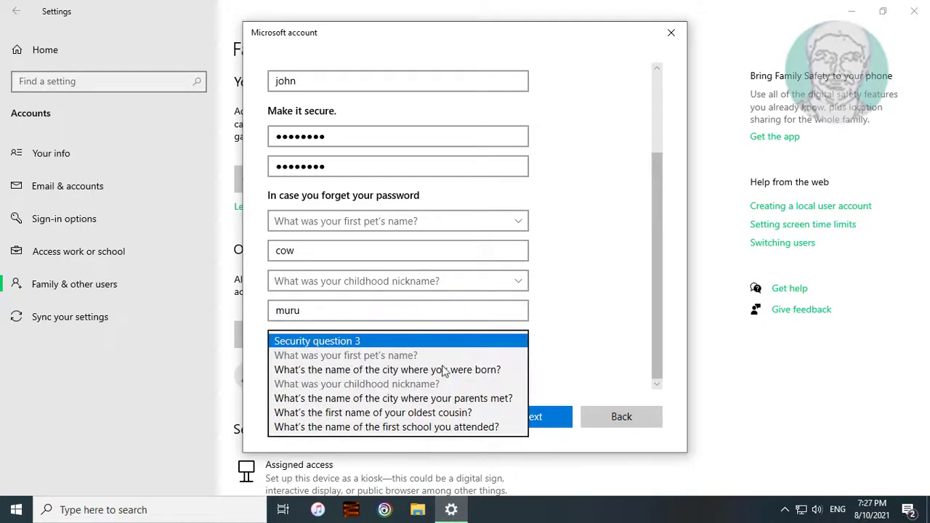
pyautogui.click(444, 399)
pyautogui.click(364, 371)
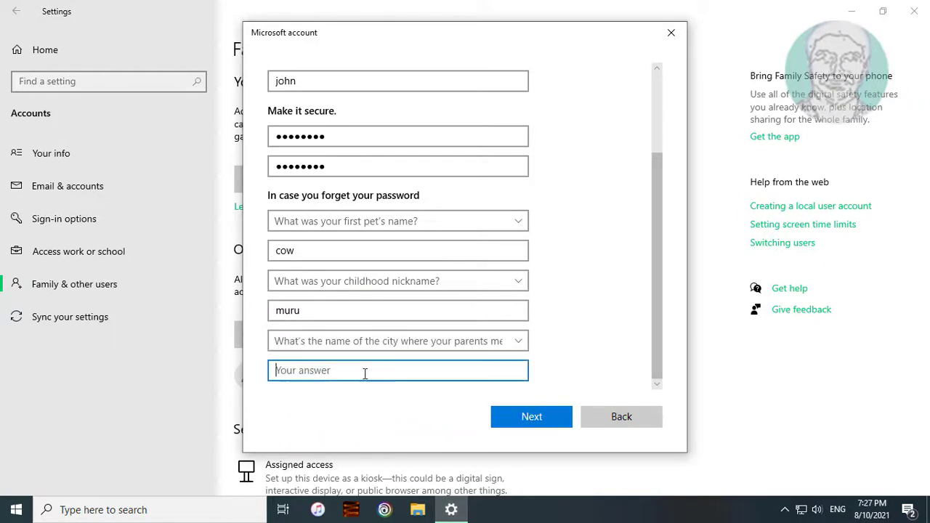
pyautogui.write('america')
pyautogui.press('BackSpace')
pyautogui.write('ca')
pyautogui.click(531, 416)
pyautogui.click(532, 416)
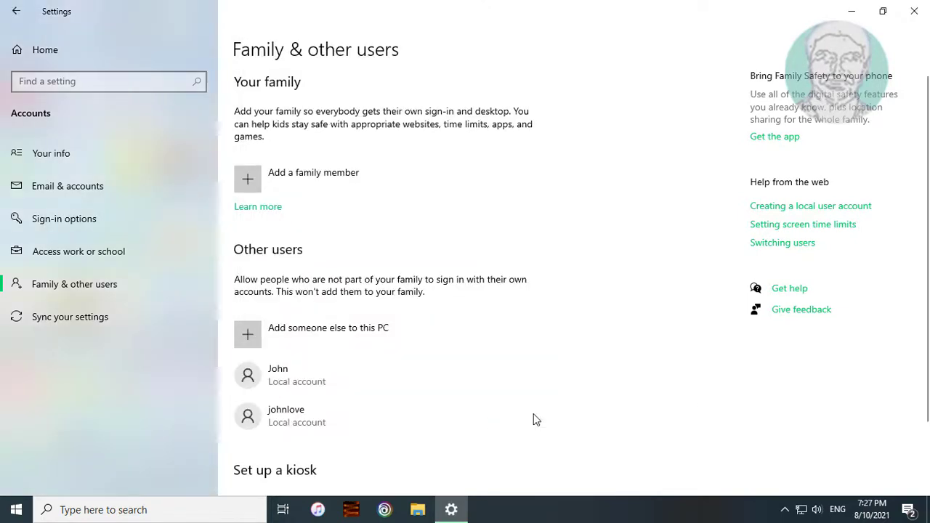
# Step: Change the new account's type to Administrator, then close Settings
pyautogui.click(390, 420)
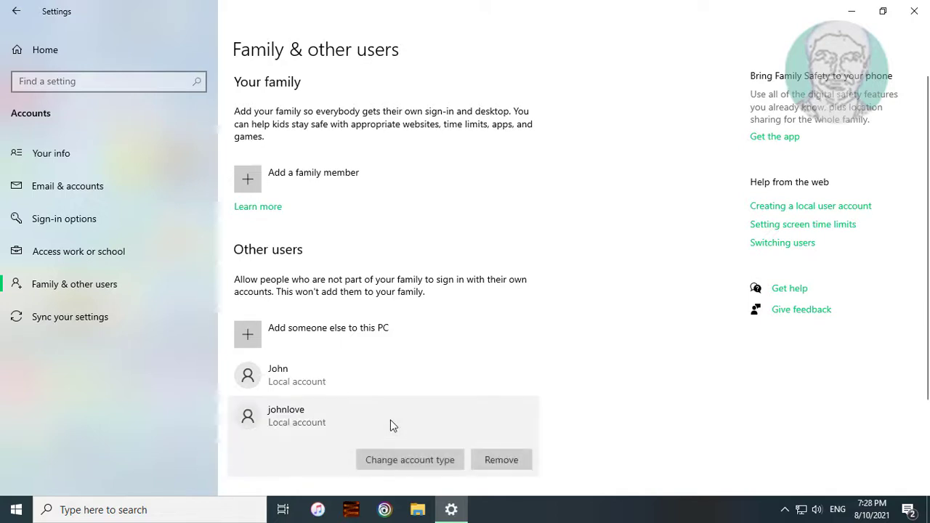
pyautogui.click(438, 469)
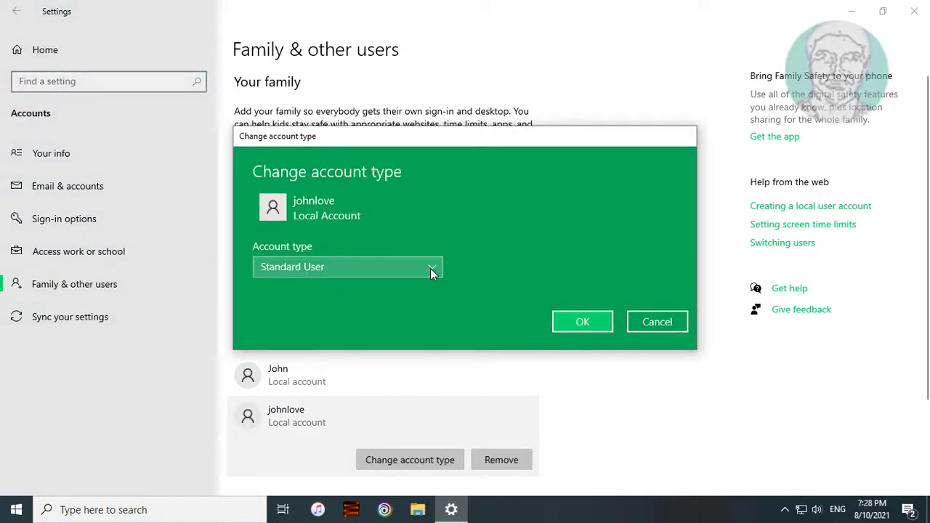
pyautogui.click(430, 268)
pyautogui.click(343, 246)
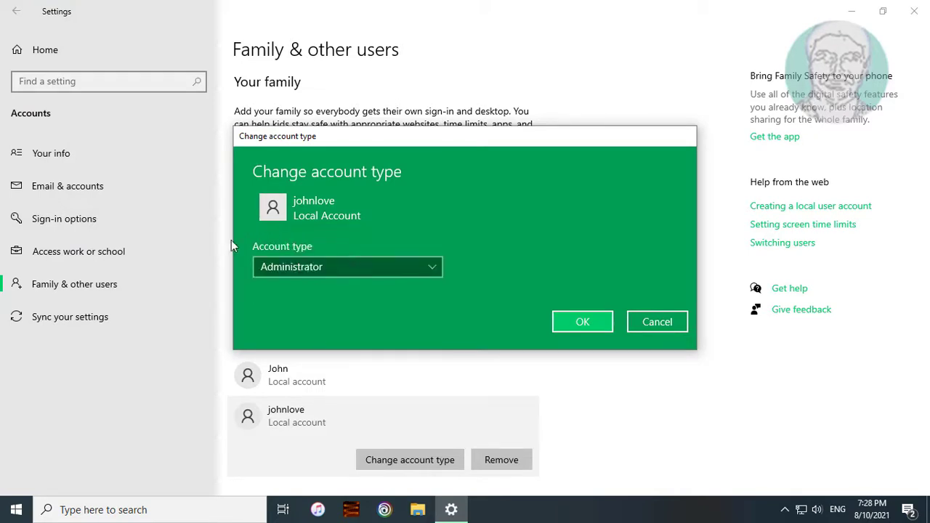
pyautogui.click(574, 330)
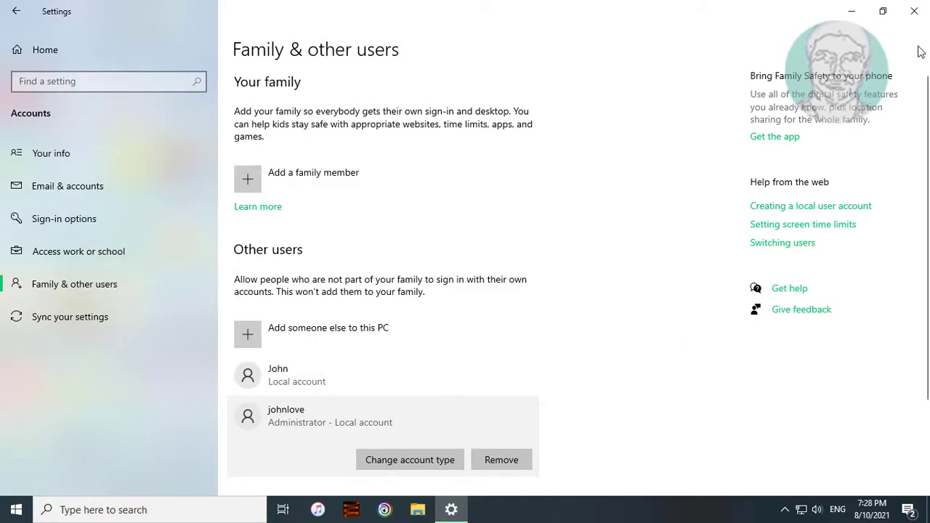
pyautogui.click(914, 11)
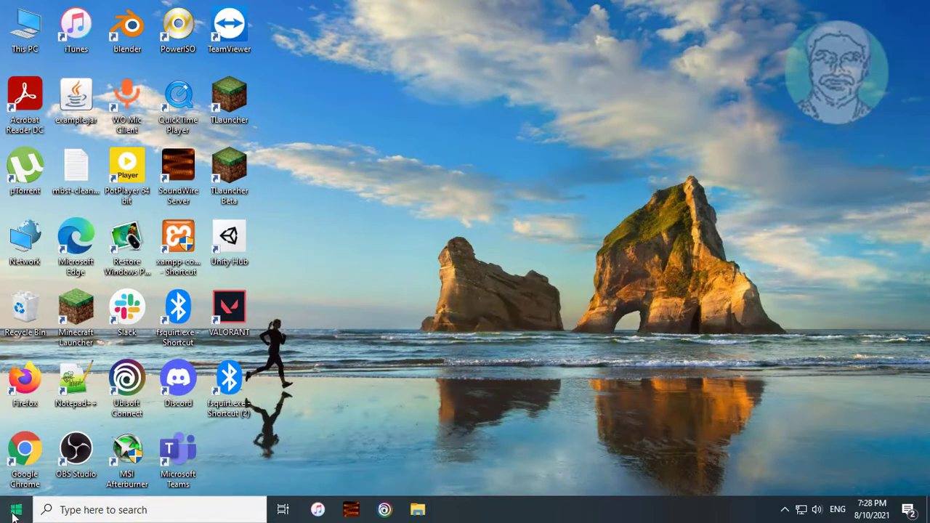
# Step: Sign out of Admin and sign in to the new local account with its password
pyautogui.click(16, 509)
pyautogui.click(16, 353)
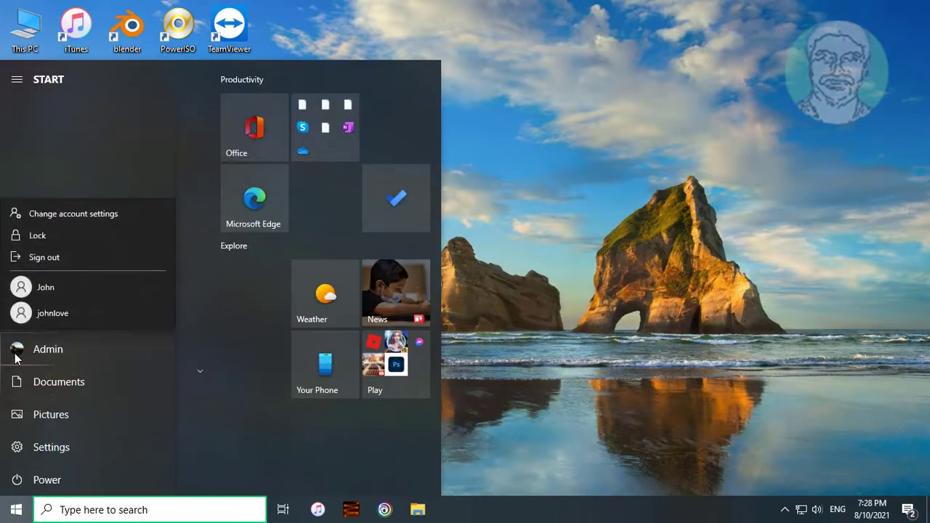
pyautogui.click(65, 257)
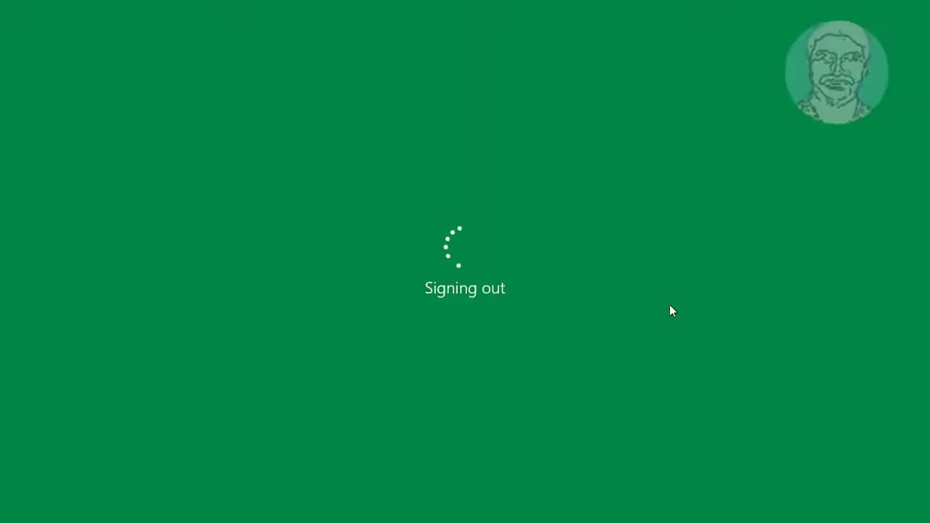
pyautogui.click(79, 485)
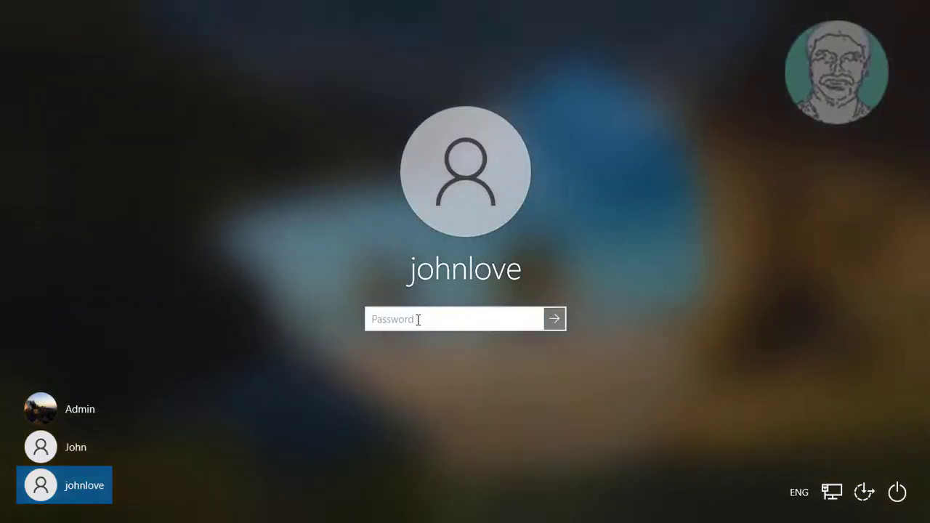
pyautogui.write('•')
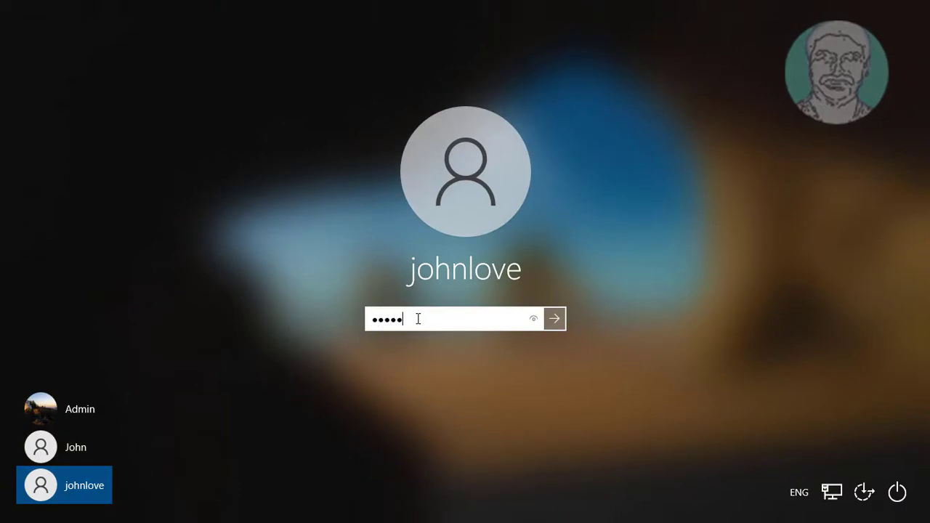
pyautogui.press('Return')
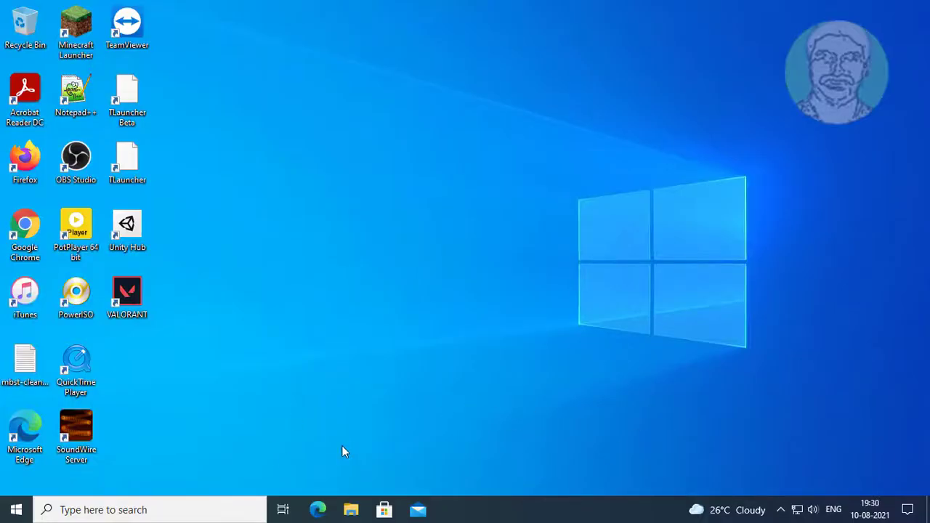
# Step: Launch Command Prompt as administrator from a 'cmd' search, accepting the UAC prompt
pyautogui.click(69, 509)
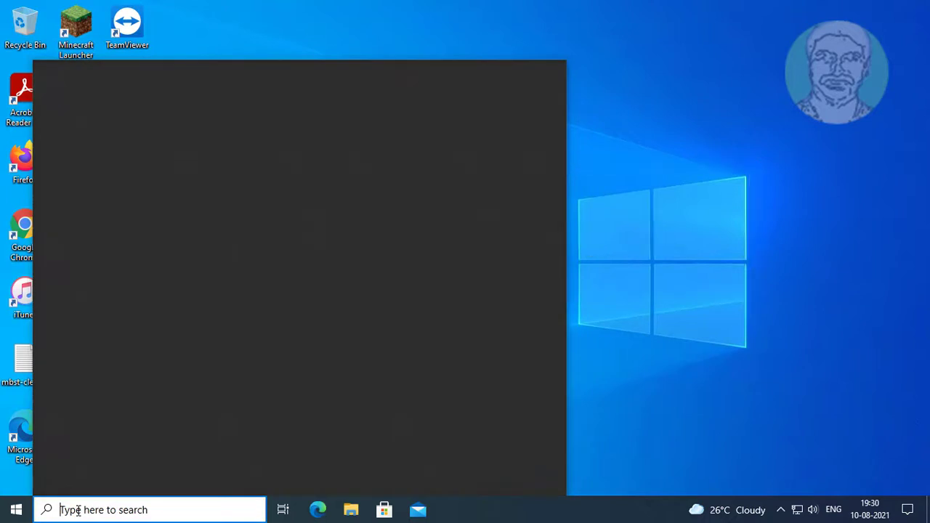
pyautogui.write('cmd')
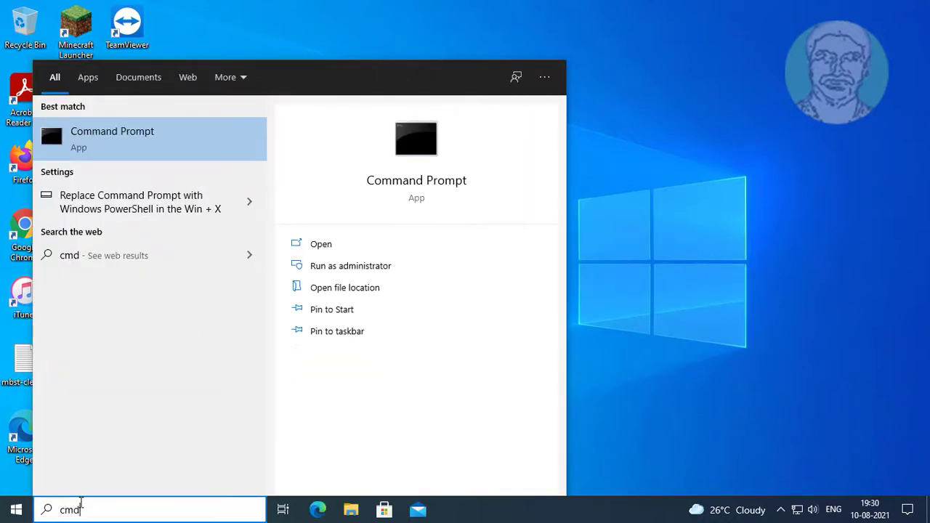
pyautogui.rightClick(128, 133)
pyautogui.press('Escape')
pyautogui.click(629, 253)
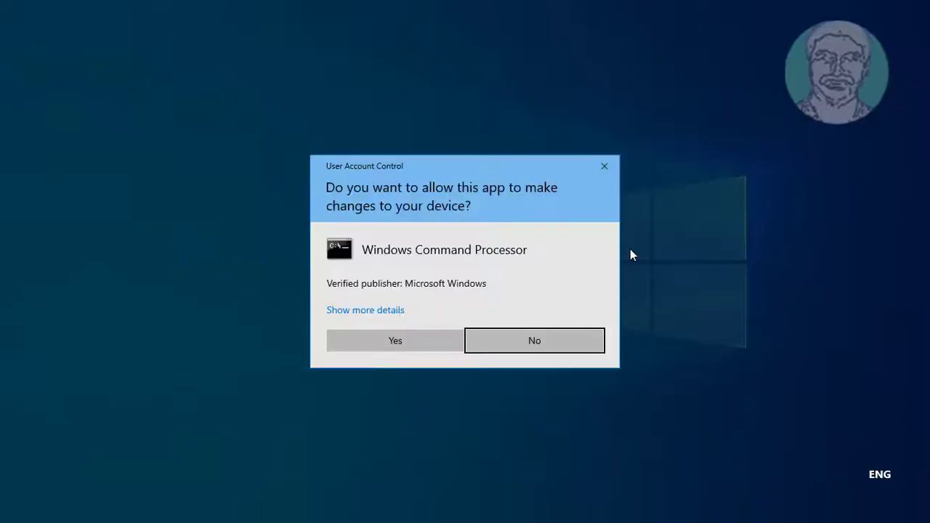
pyautogui.click(385, 340)
# Step: Run sfc /scannow in the elevated Command Prompt
pyautogui.write('sfc /scannow')
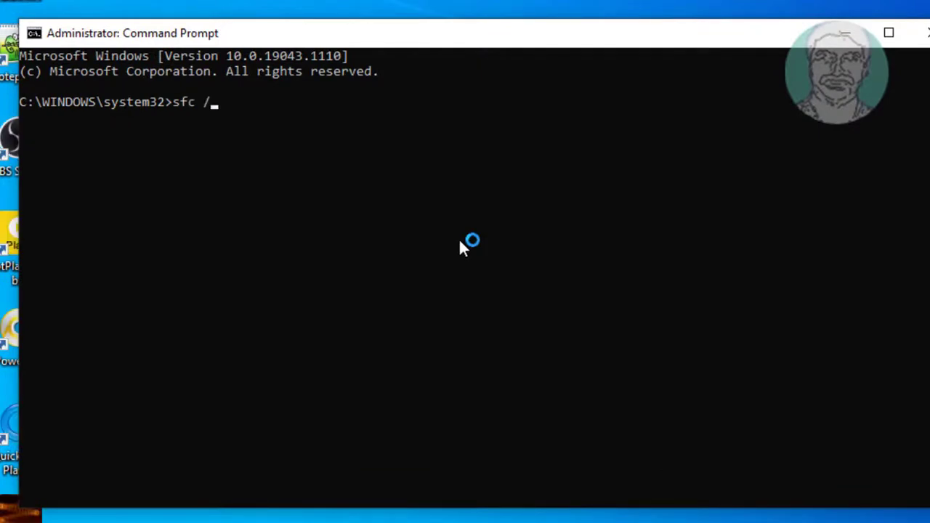
pyautogui.press('Return')
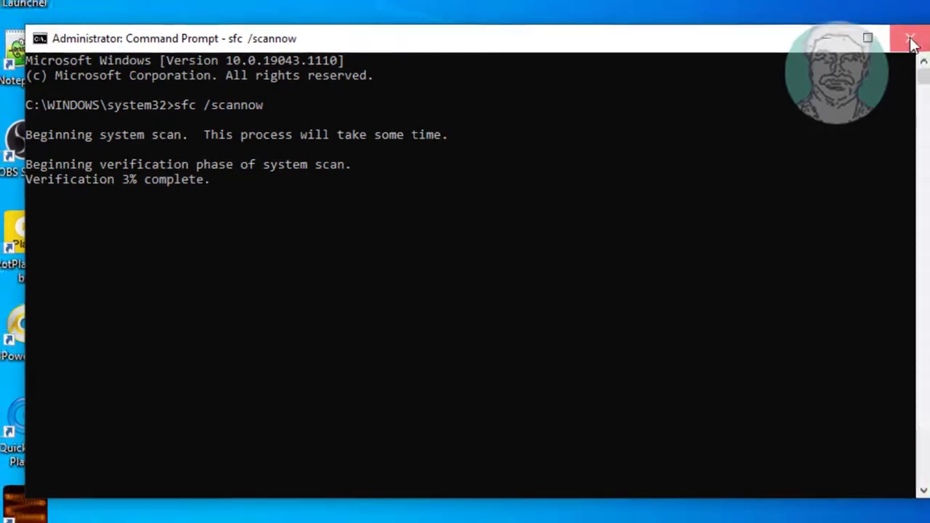
pyautogui.click(912, 44)
# Step: Open a fresh elevated Command Prompt from a 'cmd' search and accept UAC
pyautogui.click(122, 513)
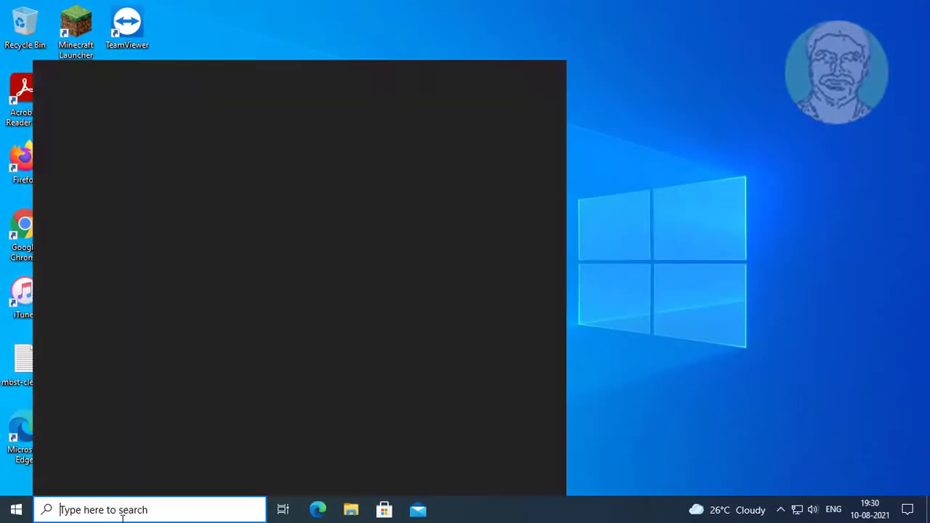
pyautogui.write('cmd')
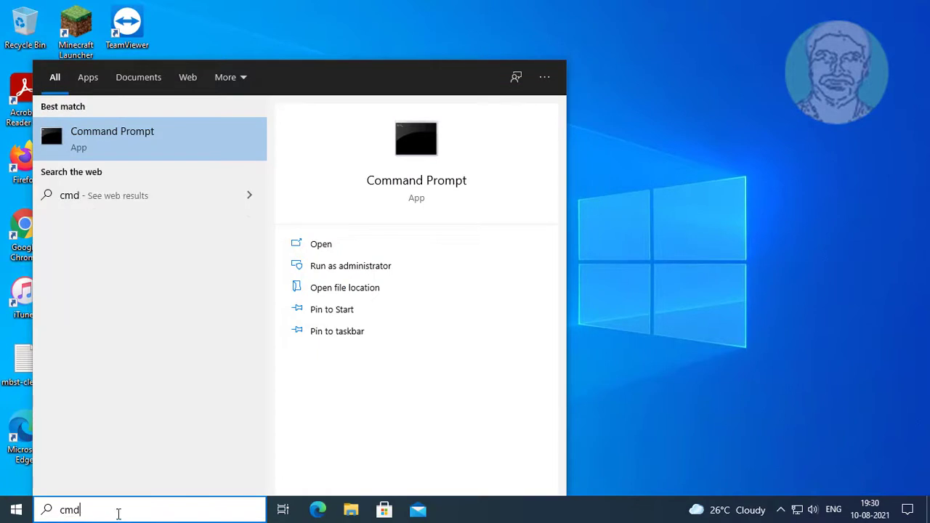
pyautogui.click(134, 135)
pyautogui.rightClick(161, 143)
pyautogui.click(185, 149)
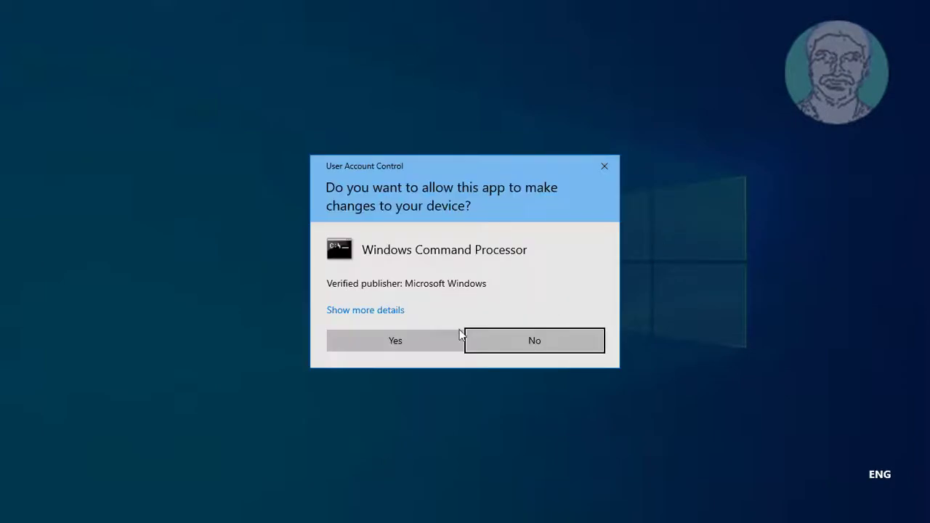
pyautogui.click(409, 341)
# Step: Run dism /online /cleanup-image /restorehealth
pyautogui.write('s')
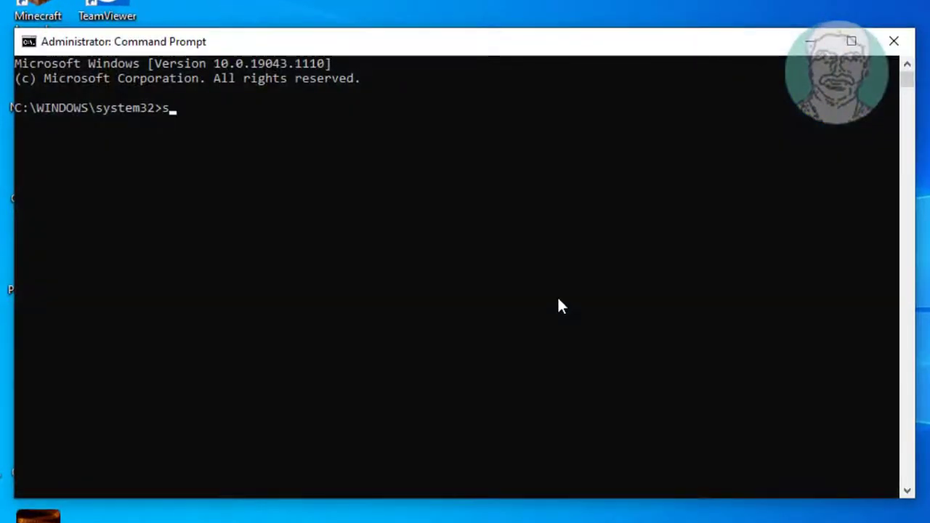
pyautogui.press('BackSpace')
pyautogui.write('dism /online /cl')
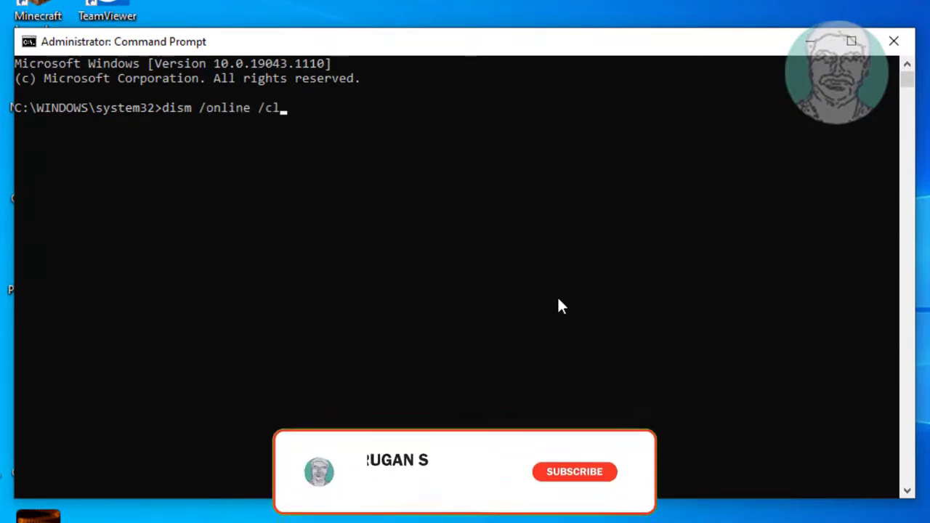
pyautogui.write('eanup-image')
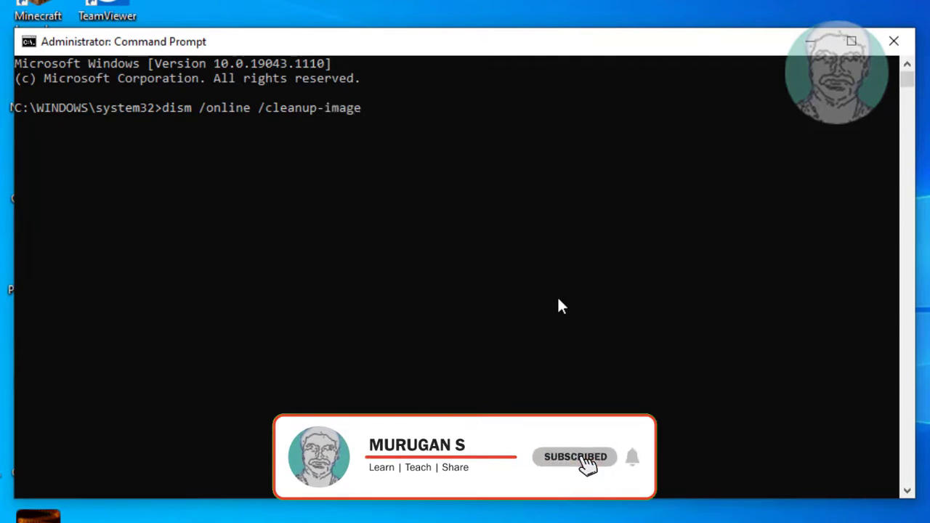
pyautogui.write(' /rest')
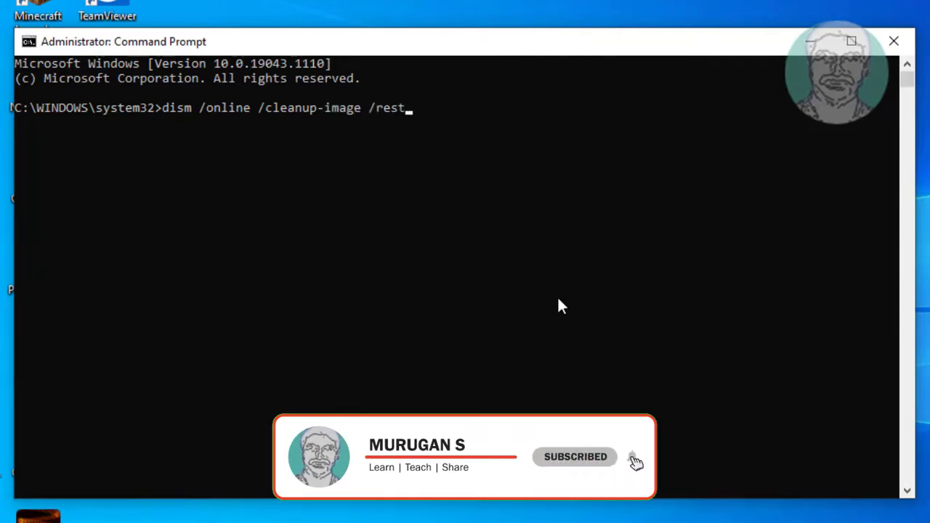
pyautogui.write('orehealth')
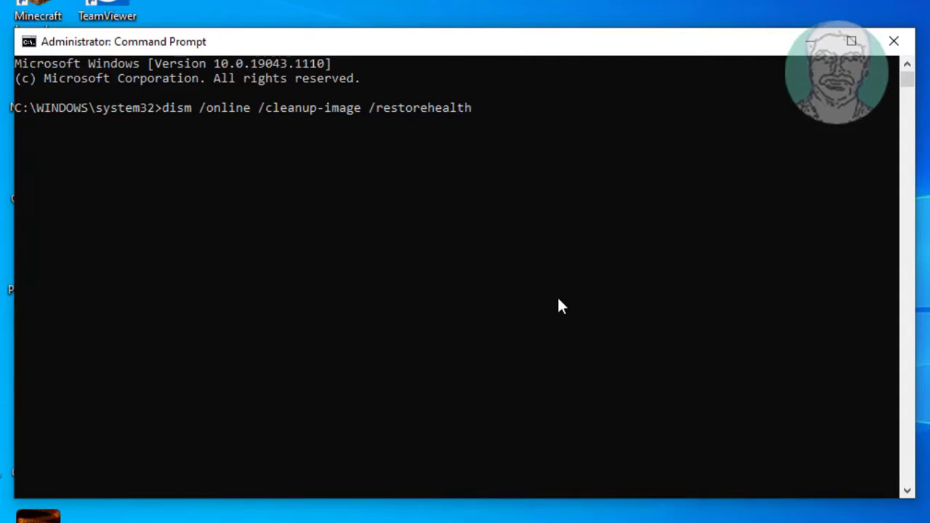
pyautogui.press('Return')
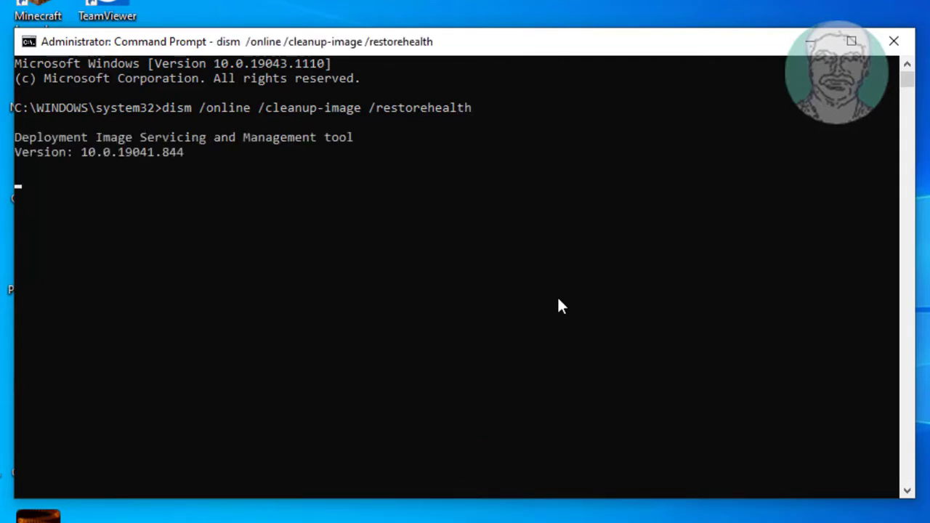